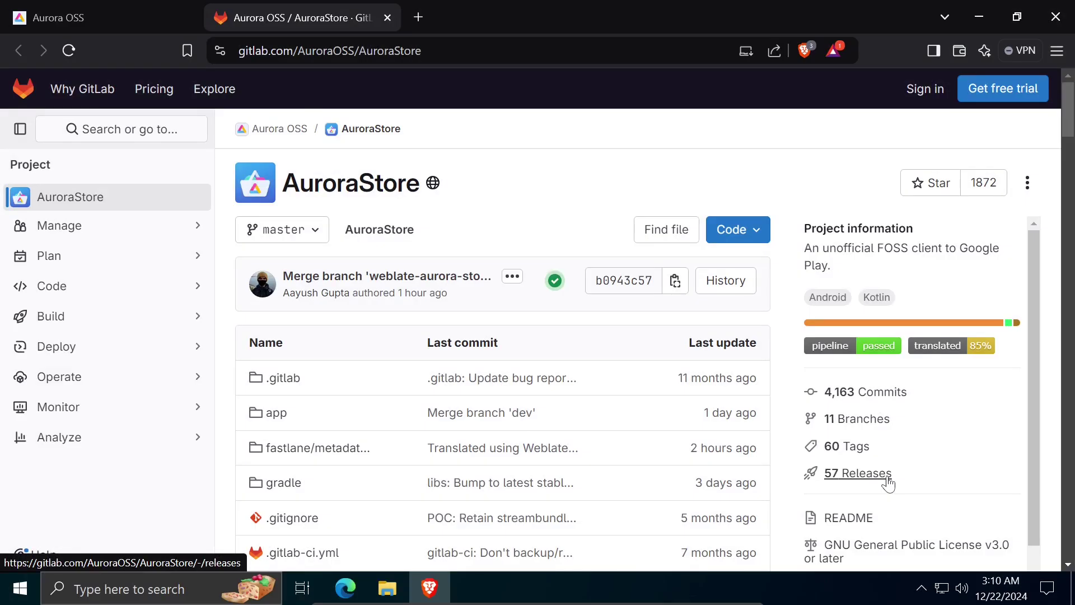
# Download and save AuroraStore-4.6.2.apk from the project's 57 Releases page on GitLab
pyautogui.click(889, 480)
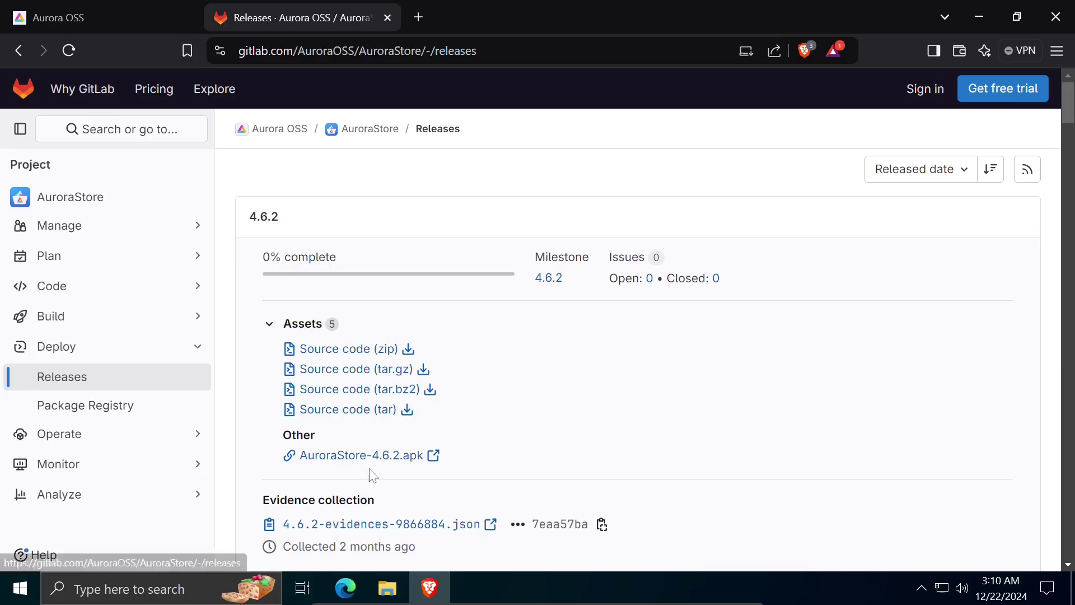
pyautogui.click(361, 455)
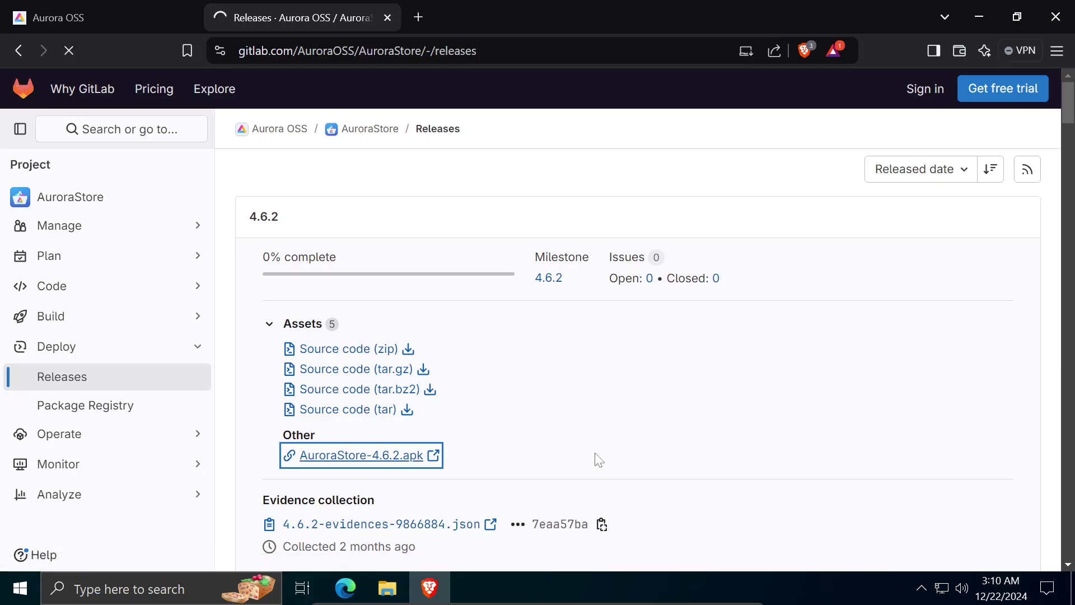
pyautogui.click(389, 375)
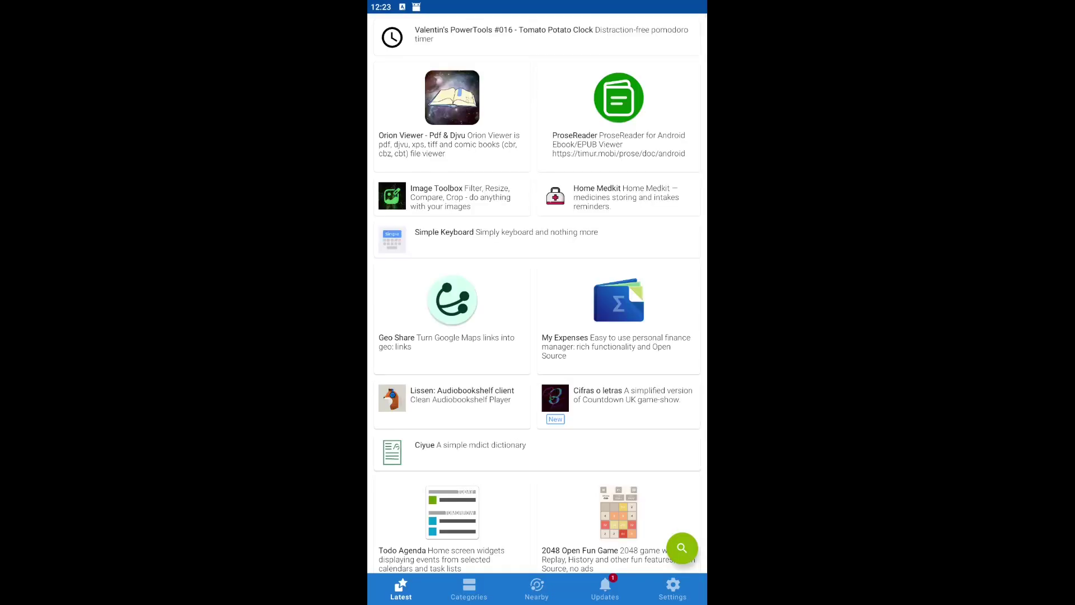
# Search F-Droid for 'Aurora' and install Aurora Store, confirming the system install prompt
pyautogui.click(682, 548)
pyautogui.write('A')
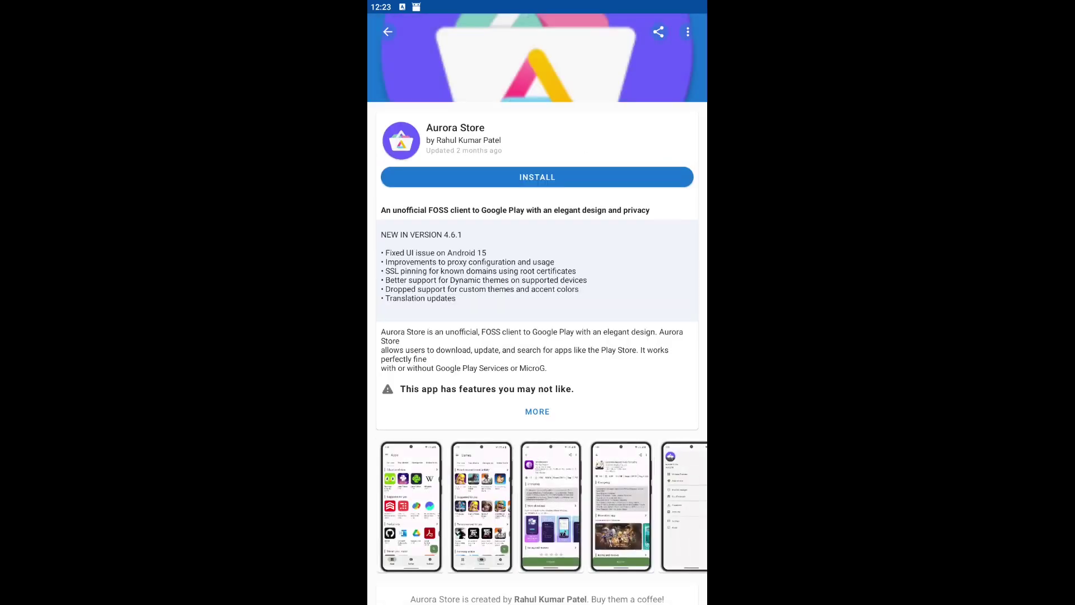
pyautogui.click(537, 176)
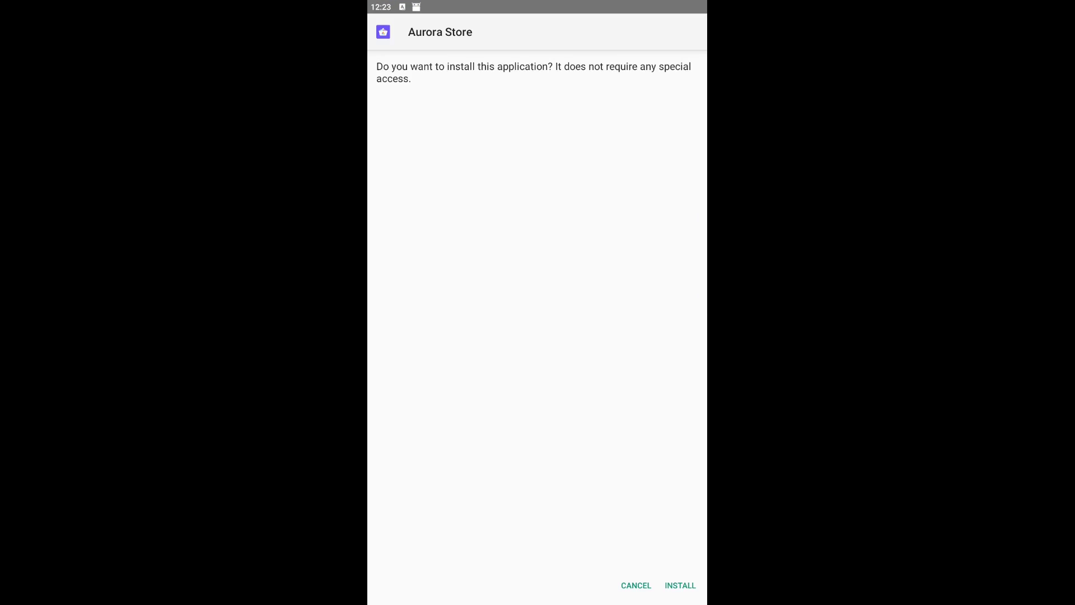
pyautogui.click(680, 585)
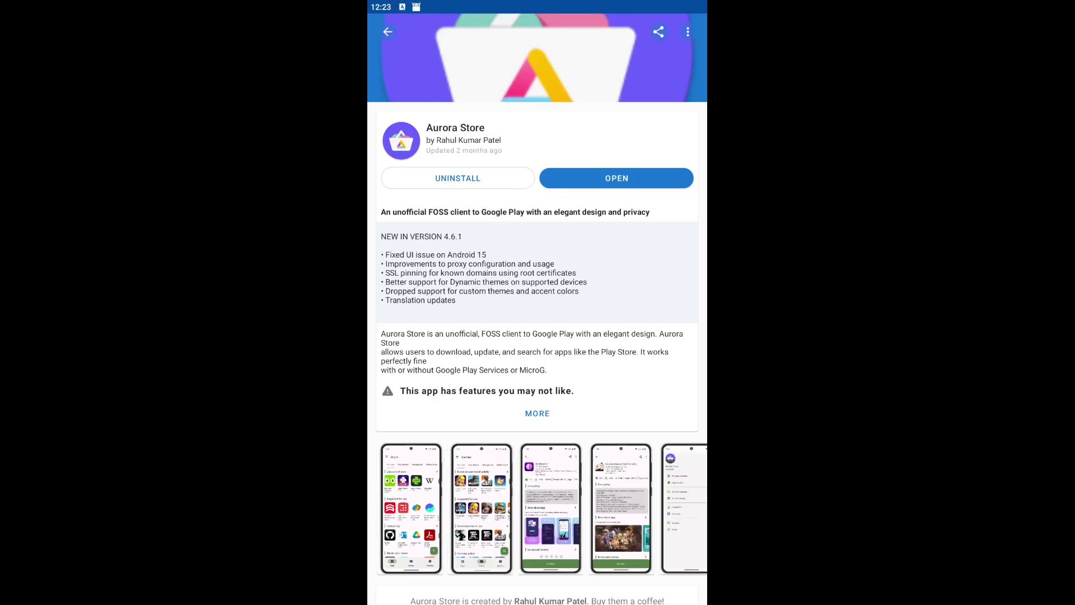
# Launch Aurora Store from F-Droid and advance past the Welcome and Permissions pages
pyautogui.click(618, 178)
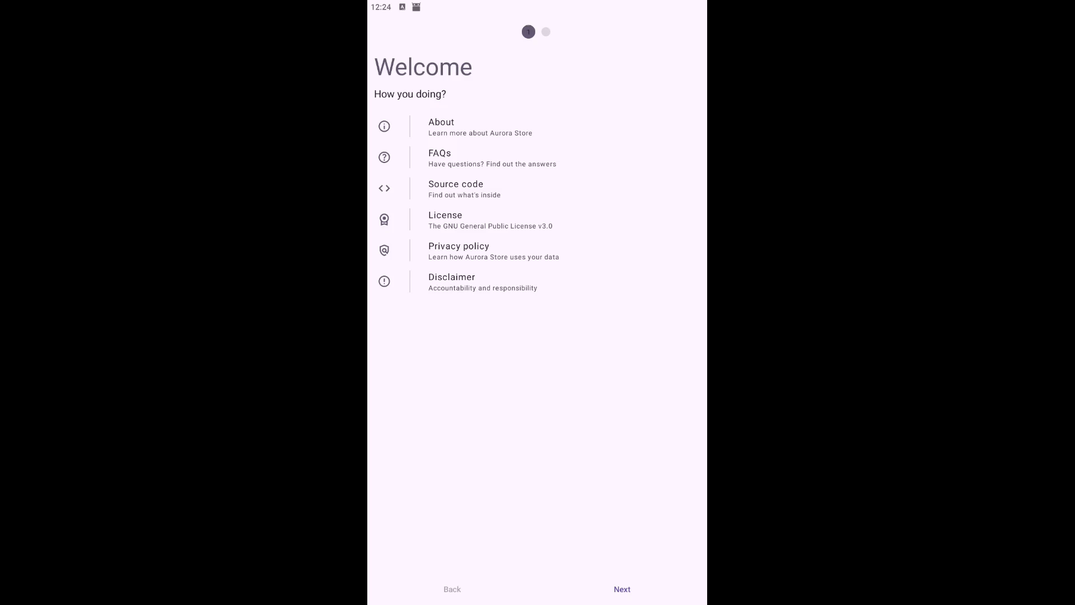
pyautogui.click(622, 589)
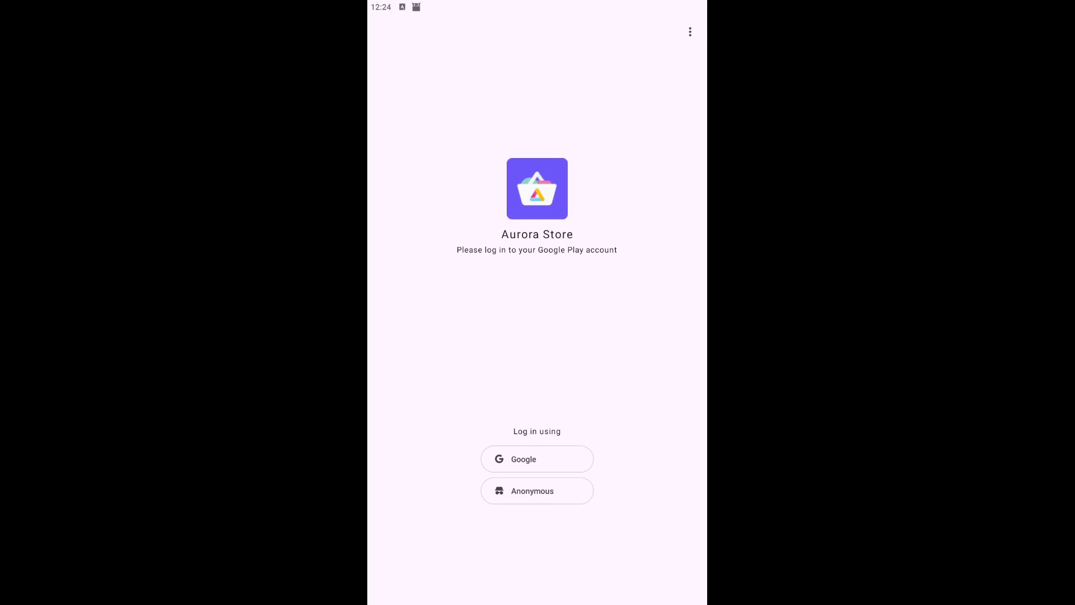
# Choose Anonymous login to create an Aurora Store session without a Google account
pyautogui.click(538, 491)
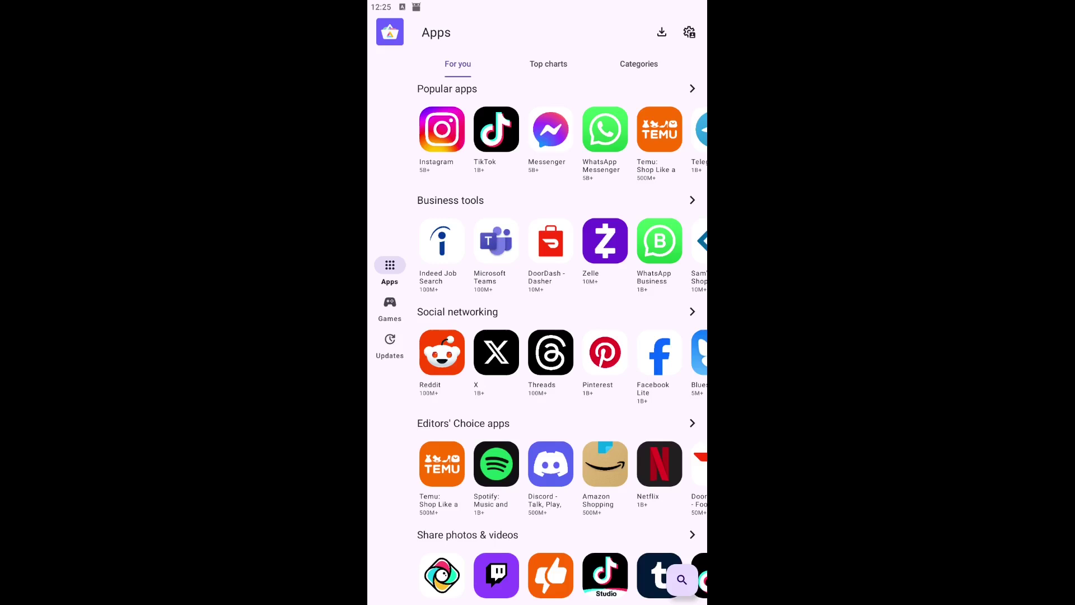
# Search for Instagram and install it, confirming the system install prompt
pyautogui.click(681, 579)
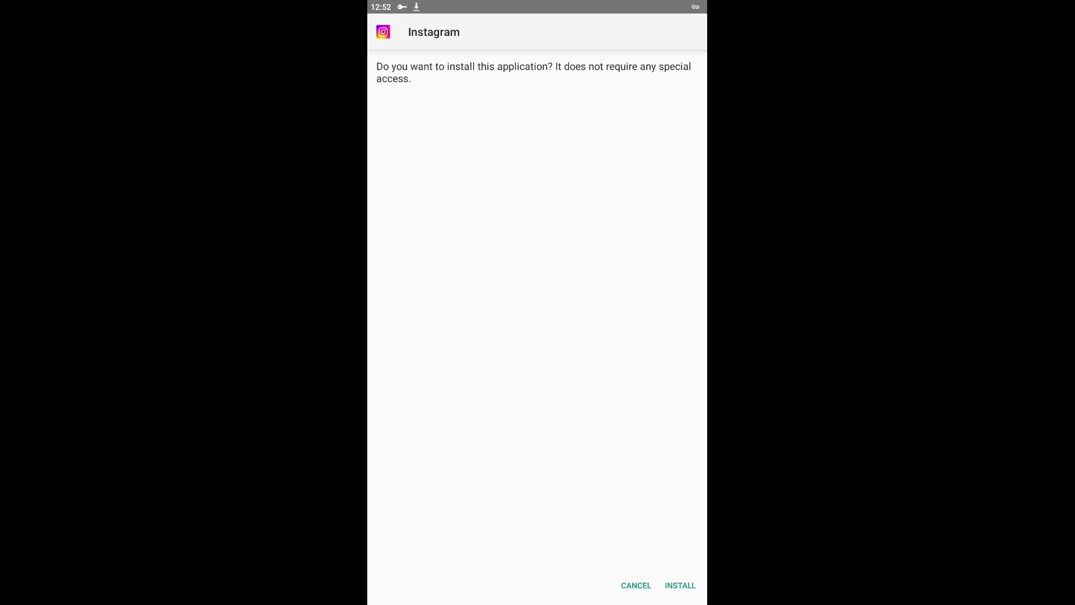
pyautogui.click(680, 584)
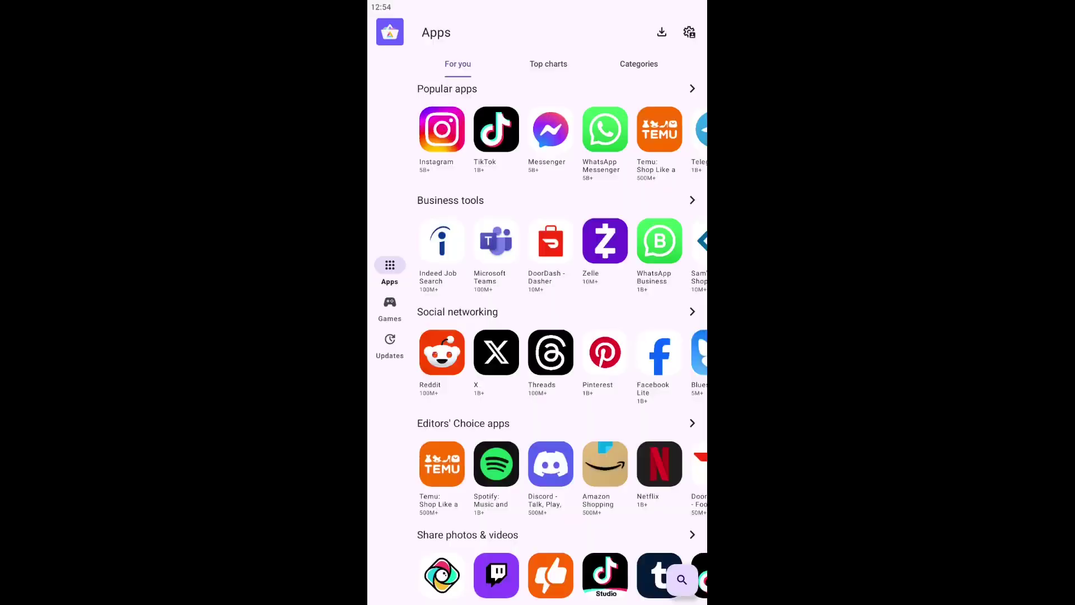
pyautogui.click(638, 64)
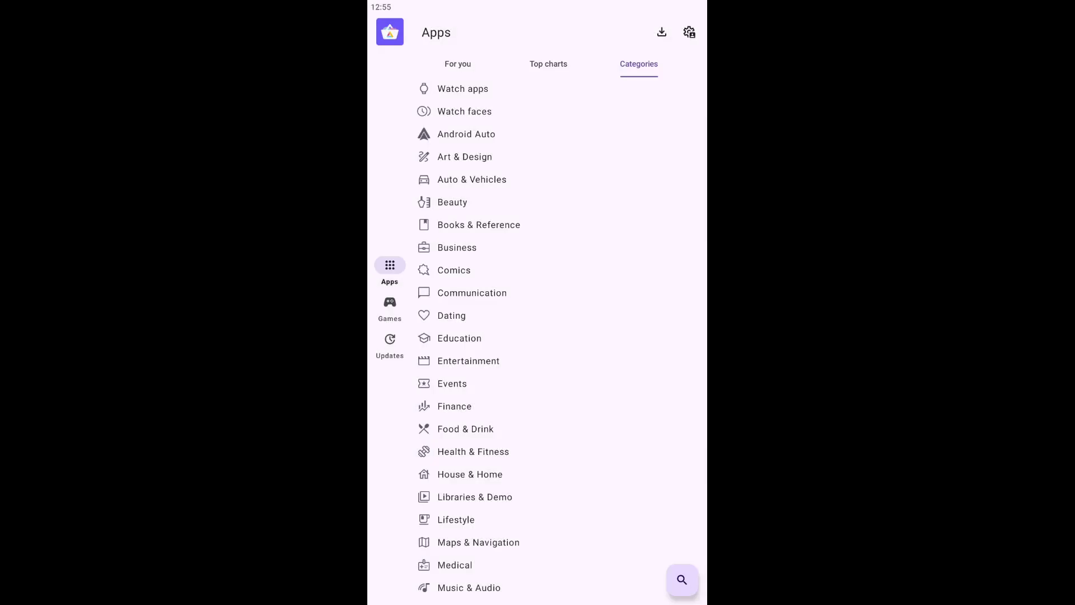
pyautogui.click(548, 63)
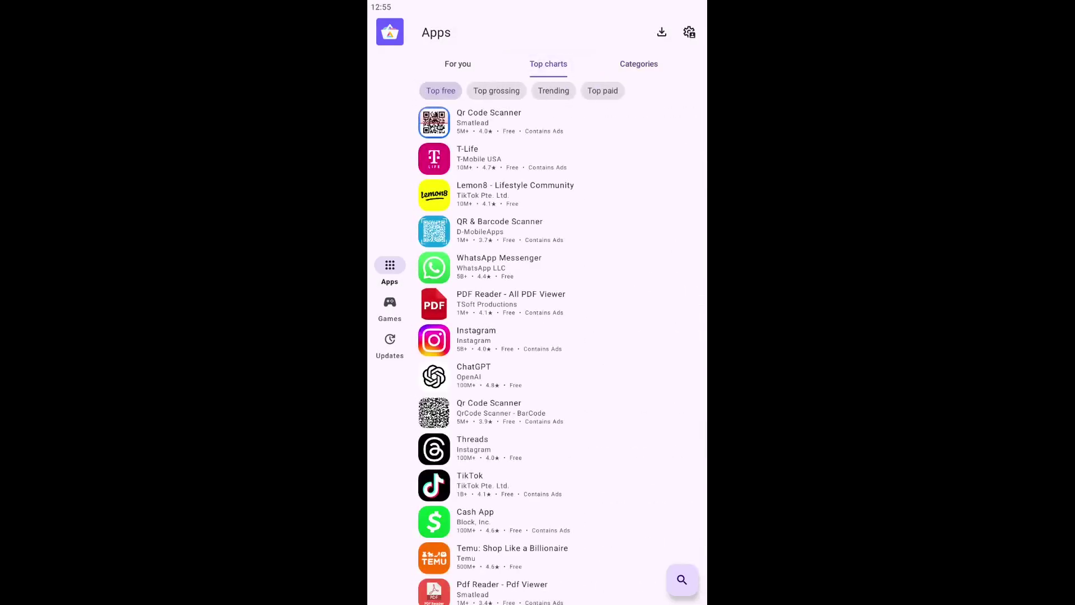
pyautogui.click(603, 89)
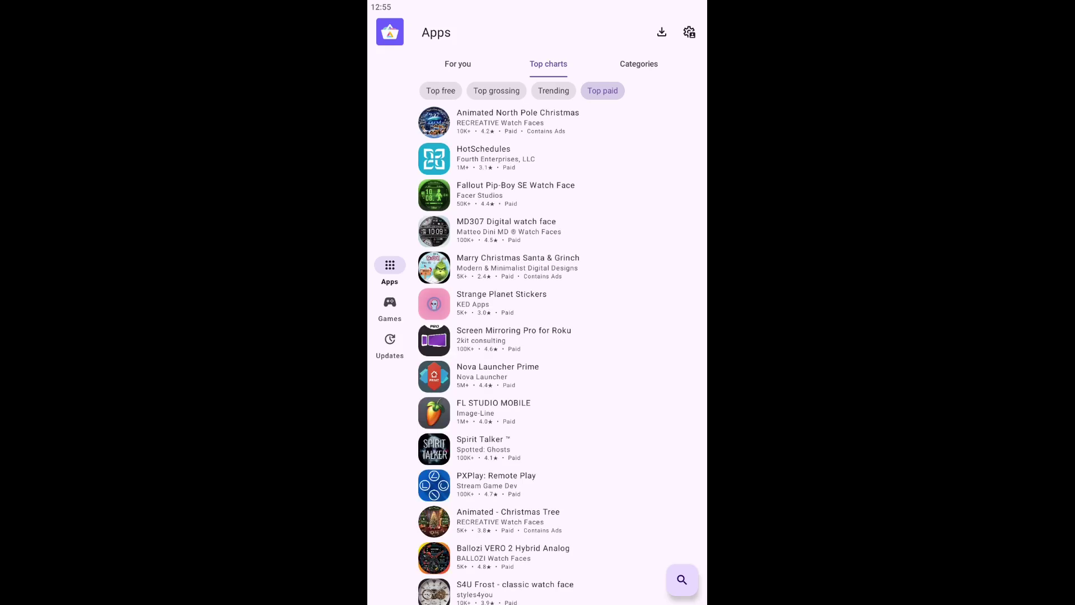
pyautogui.click(553, 90)
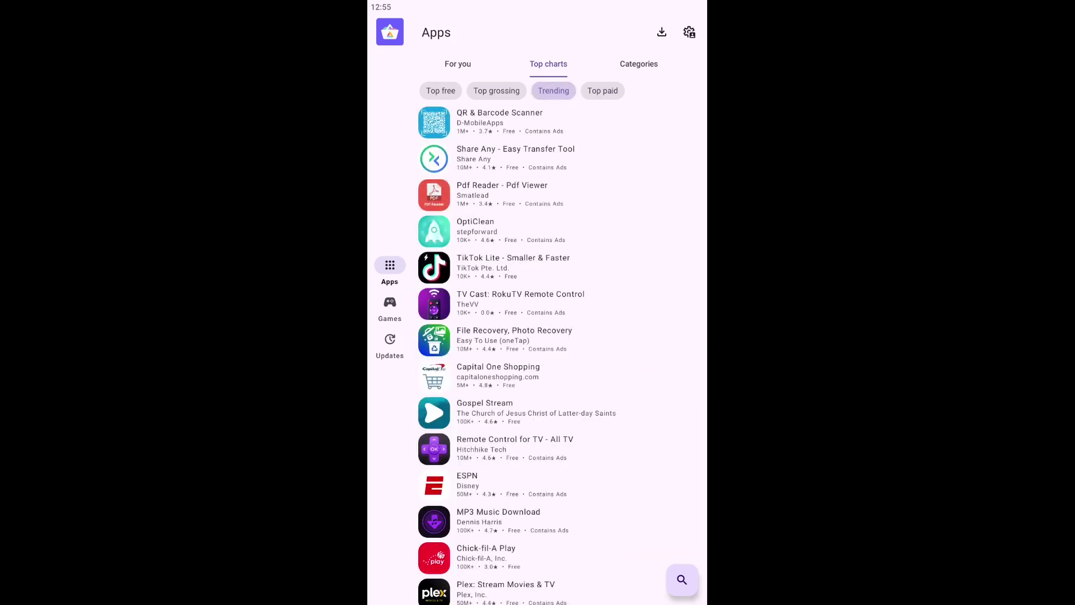
pyautogui.click(497, 90)
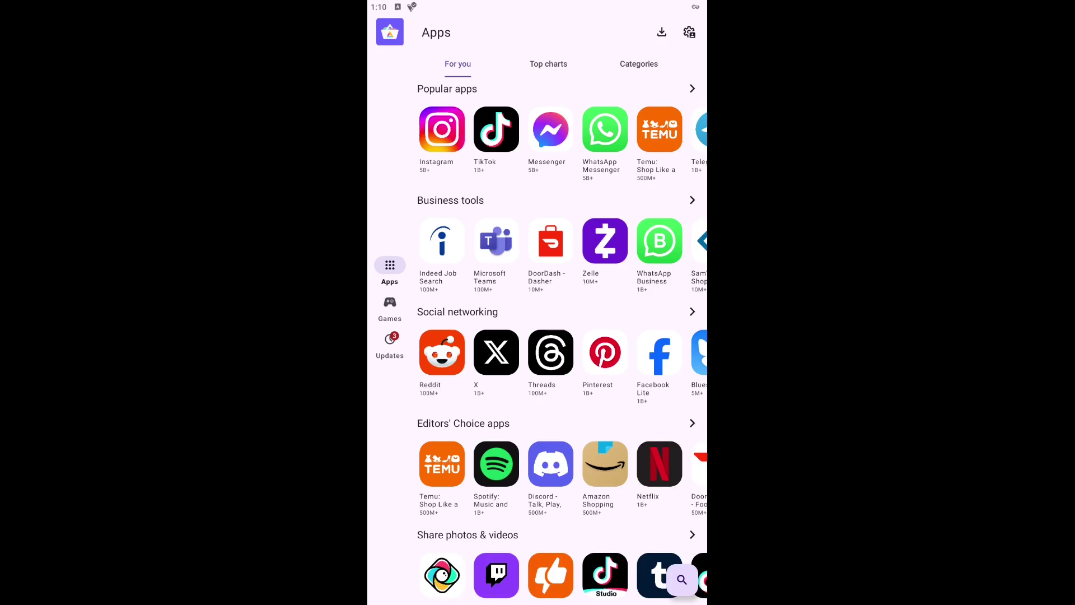
# Refresh the Updates list and install the Proton Pass update, confirming the install prompt
pyautogui.click(390, 343)
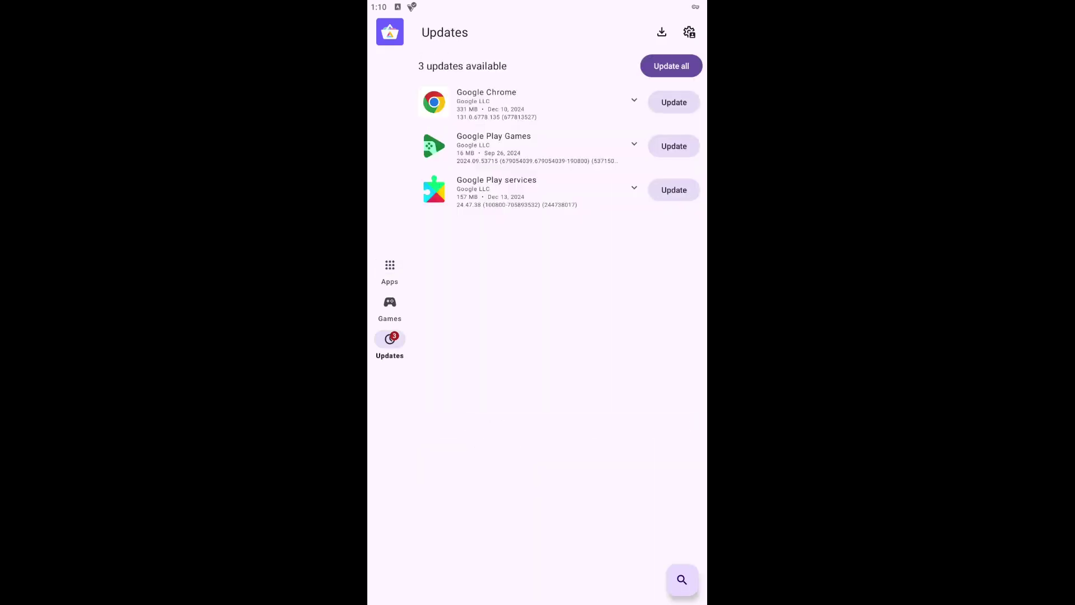
pyautogui.moveTo(560, 126); pyautogui.dragTo(561, 252)
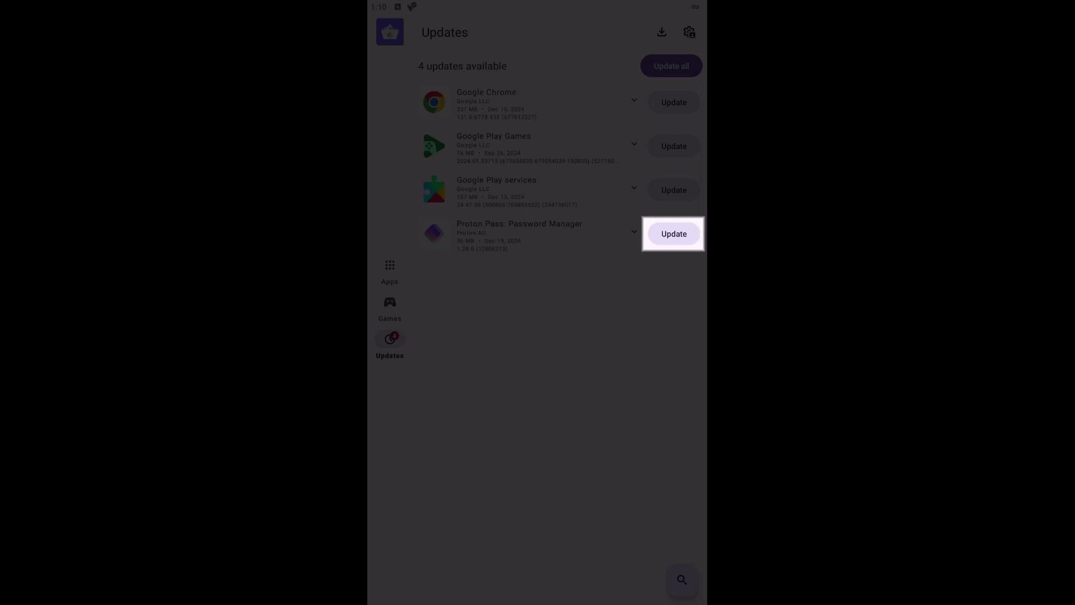
pyautogui.click(674, 234)
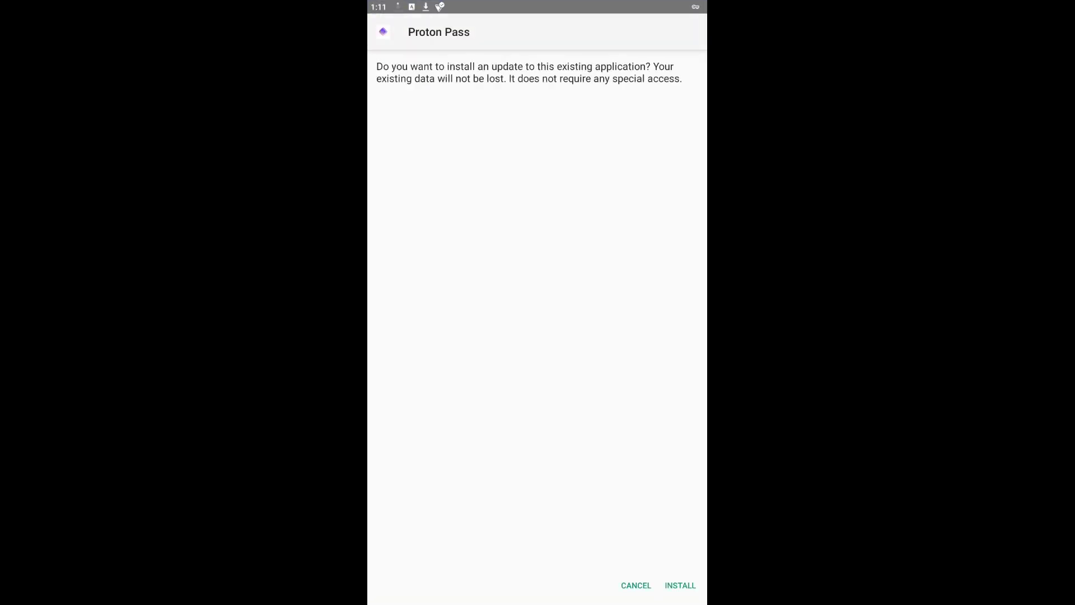
pyautogui.click(680, 585)
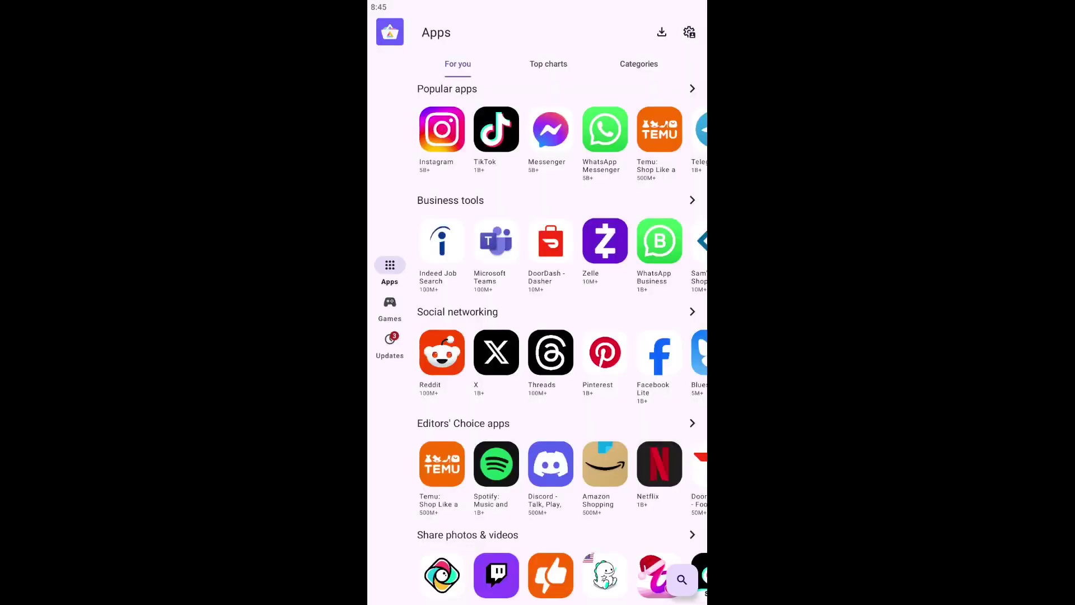
# View the 16 installed apps in My apps & games, then reopen the gear menu
pyautogui.click(690, 32)
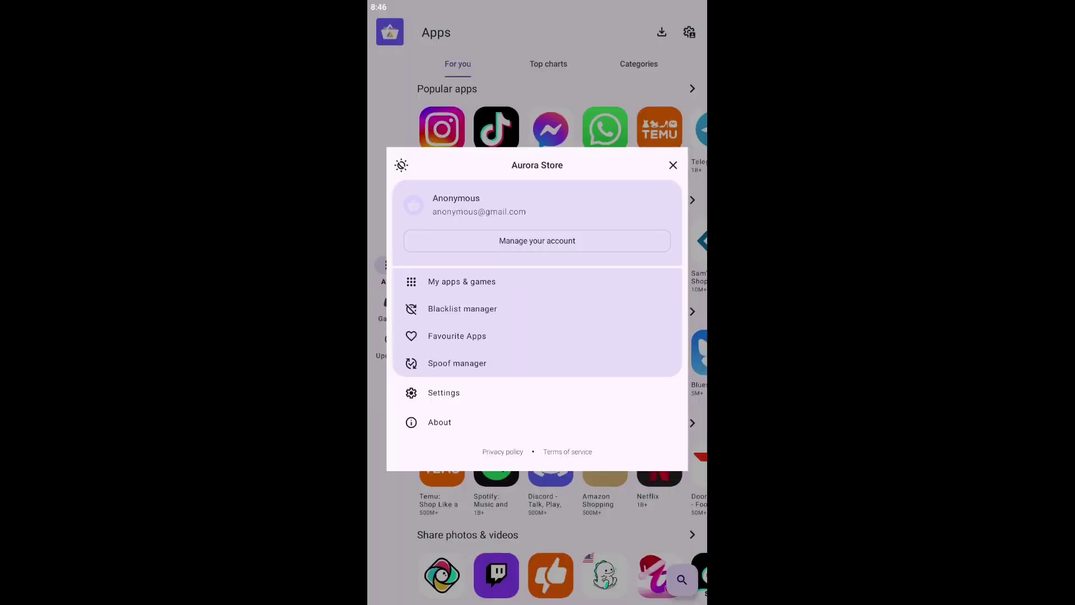
pyautogui.click(461, 282)
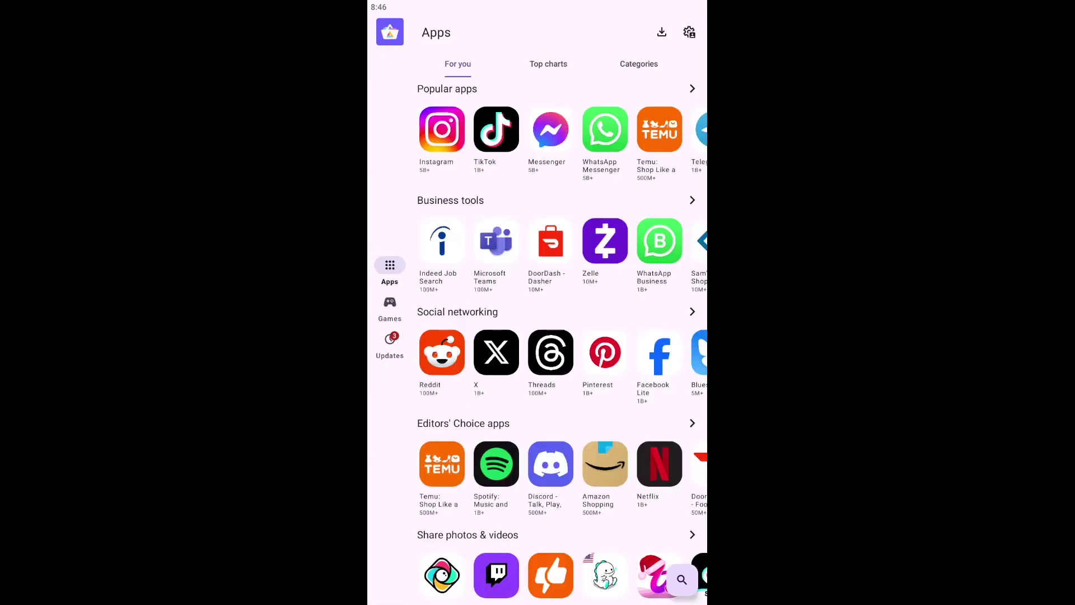
pyautogui.click(689, 32)
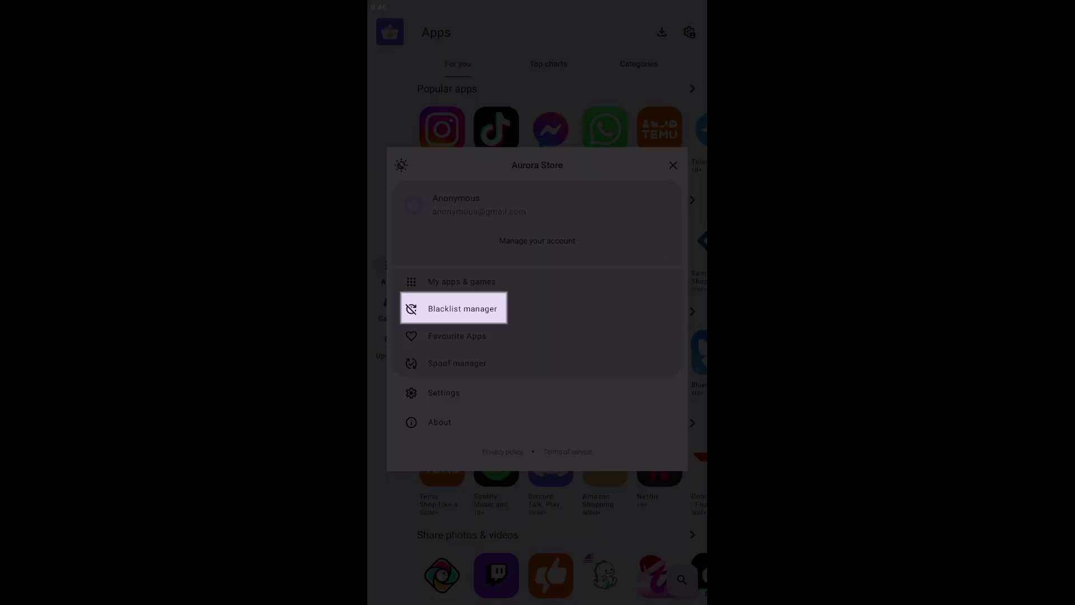